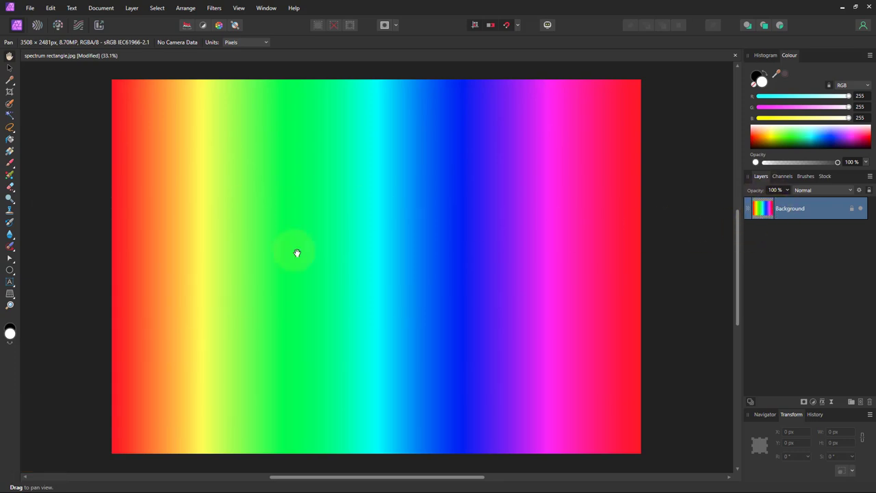
Step: Add a plain white mask layer and place it above the Background image
click(803, 403)
click(801, 415)
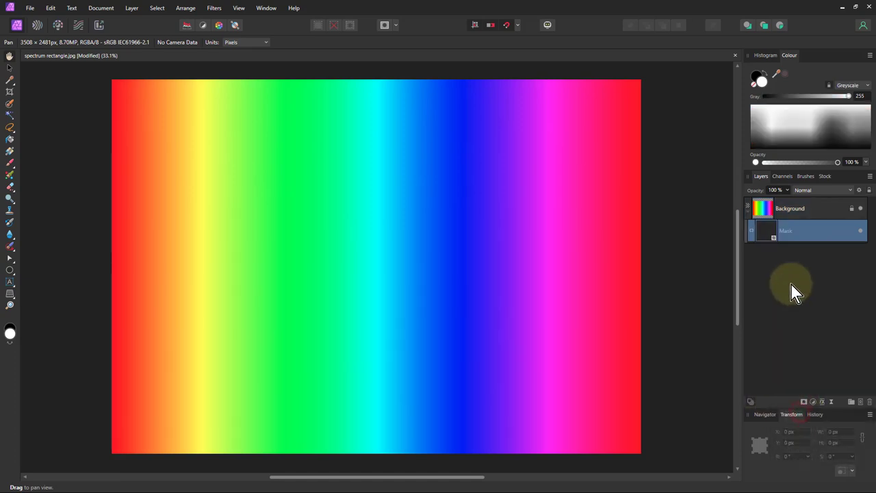
drag(766, 238, 763, 193)
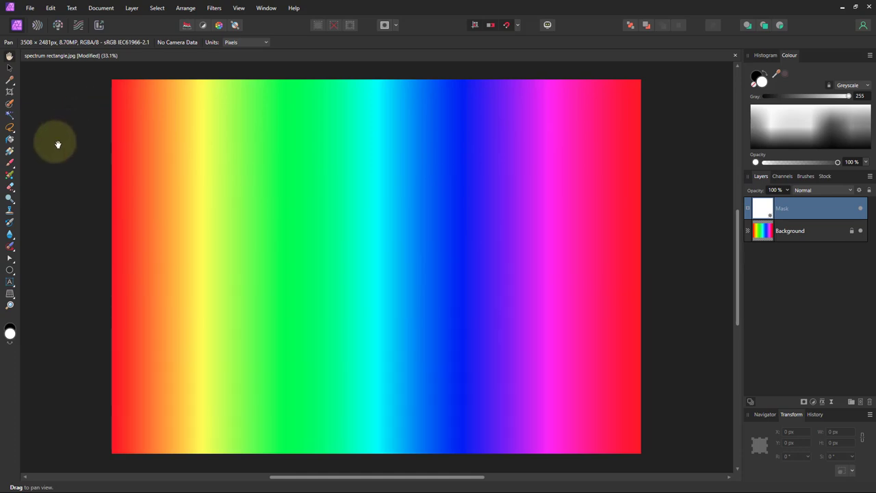
Step: Paint one large black brush dab left of centre to cut a circular hole
click(9, 165)
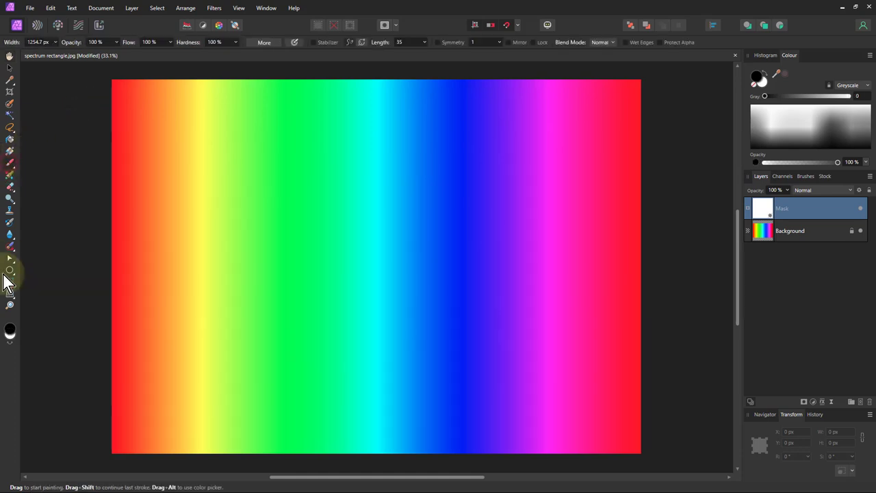
click(12, 337)
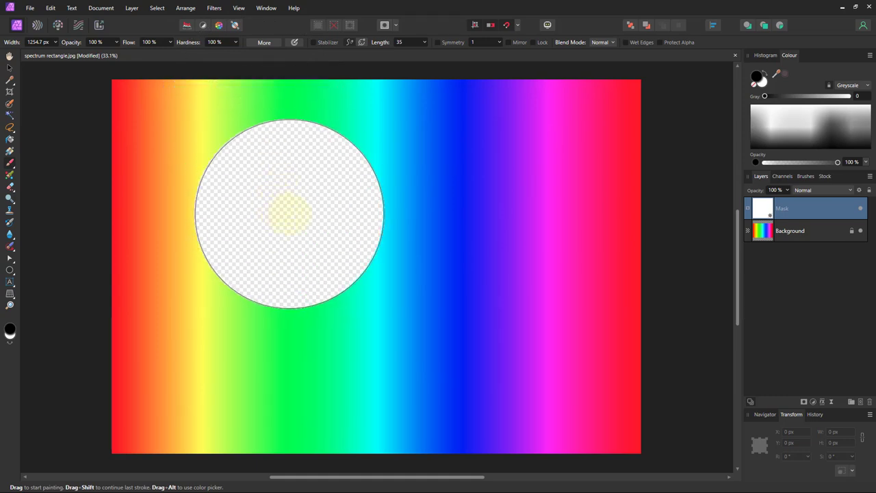
click(325, 212)
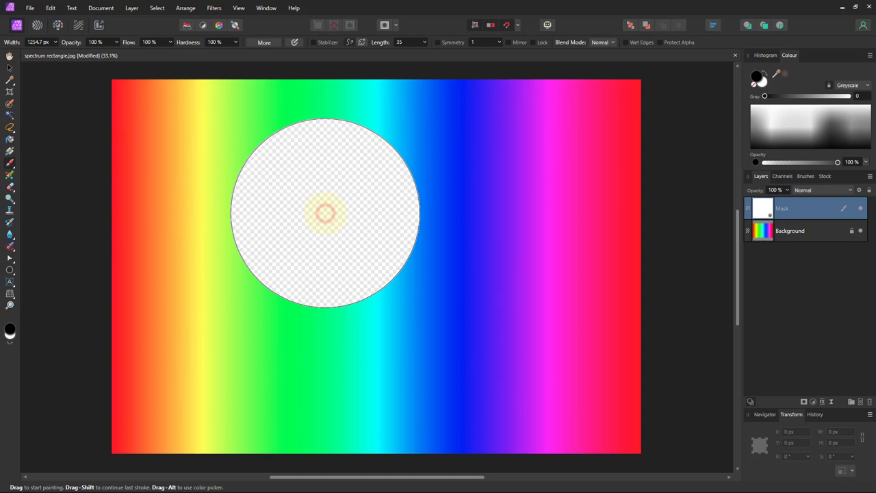
click(815, 209)
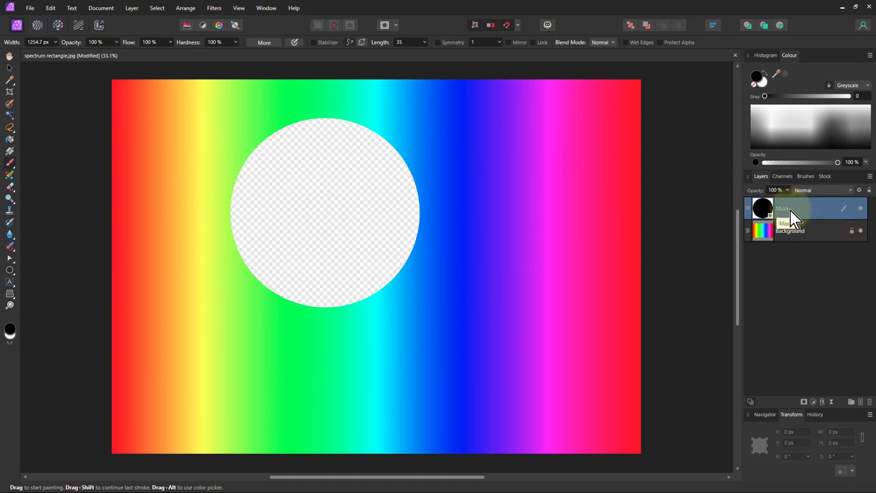
Step: Add a second white mask above Background and paint an overlapping circular hole to the right
click(761, 234)
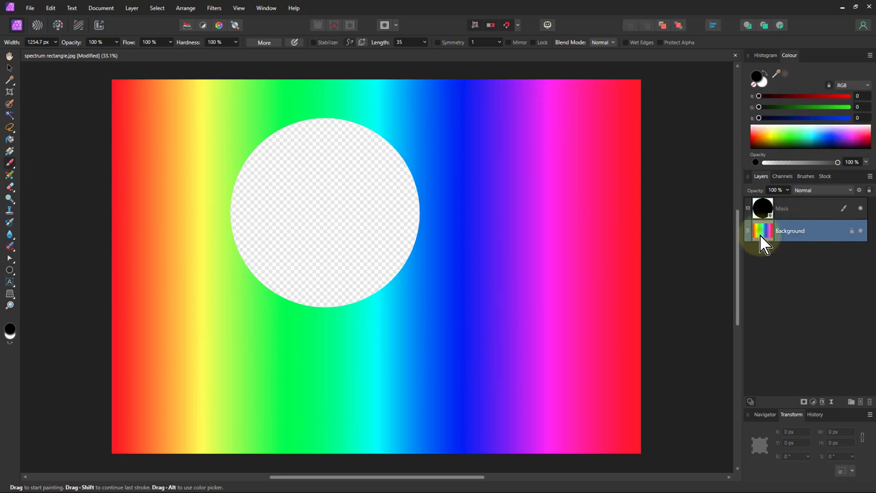
click(804, 403)
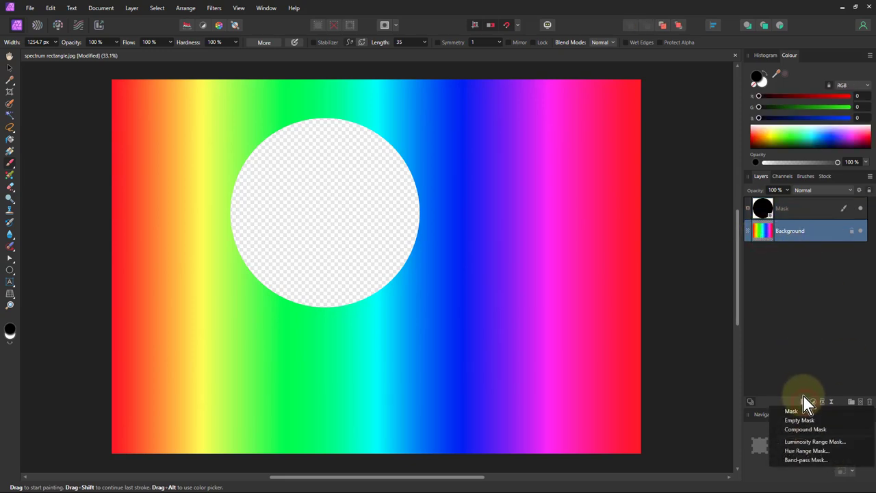
click(798, 414)
drag(769, 254, 780, 227)
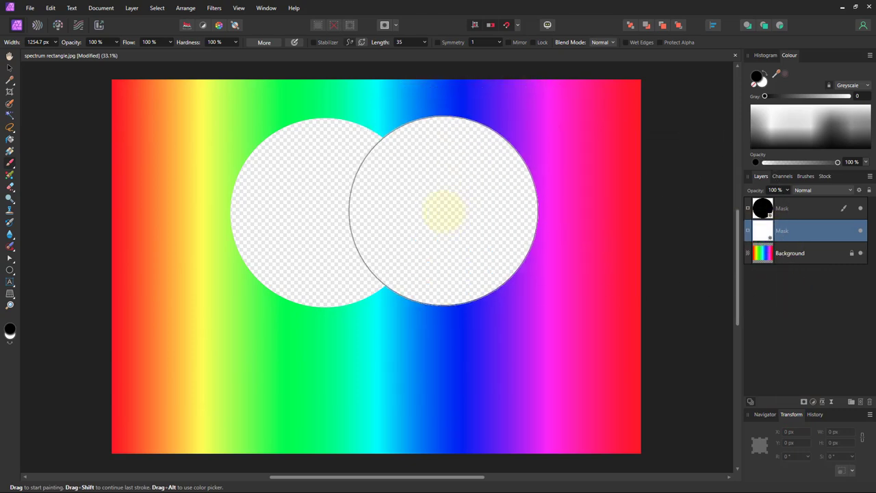
click(444, 210)
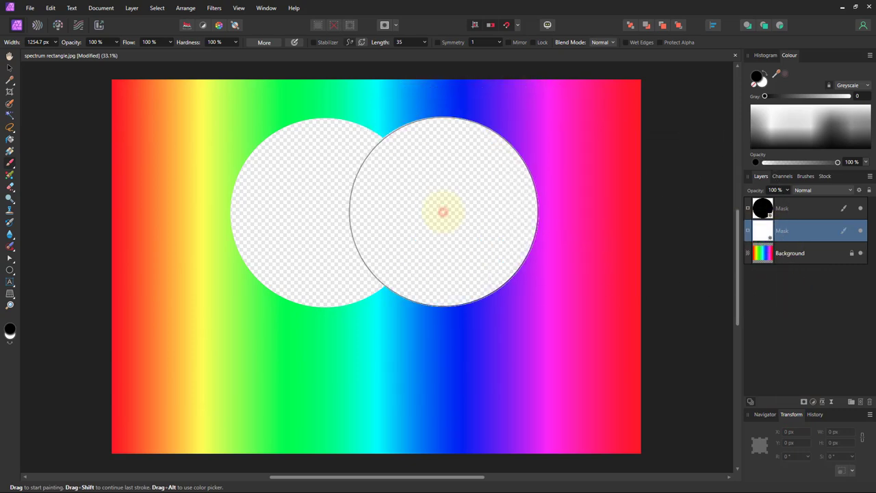
Step: Rename the second mask 'Right' and the top mask 'Left'
double_click(786, 230)
text(Rig)
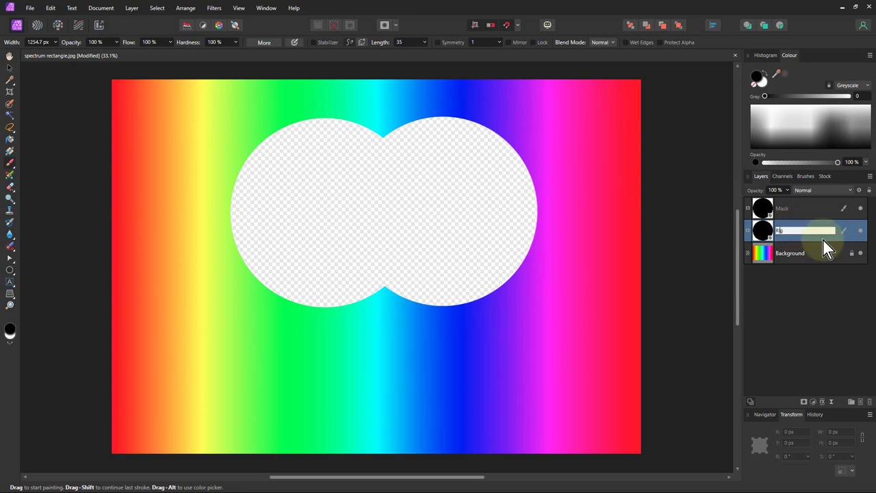
text(ht)
double_click(787, 210)
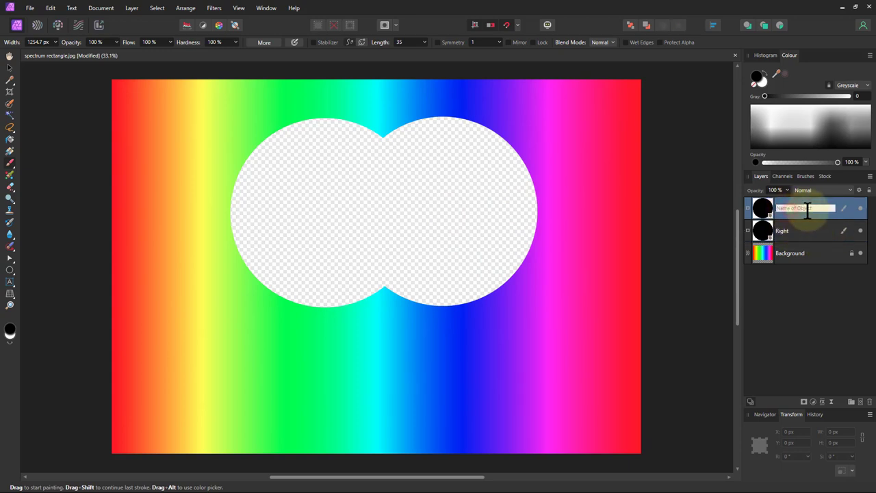
text(Left)
key(Return)
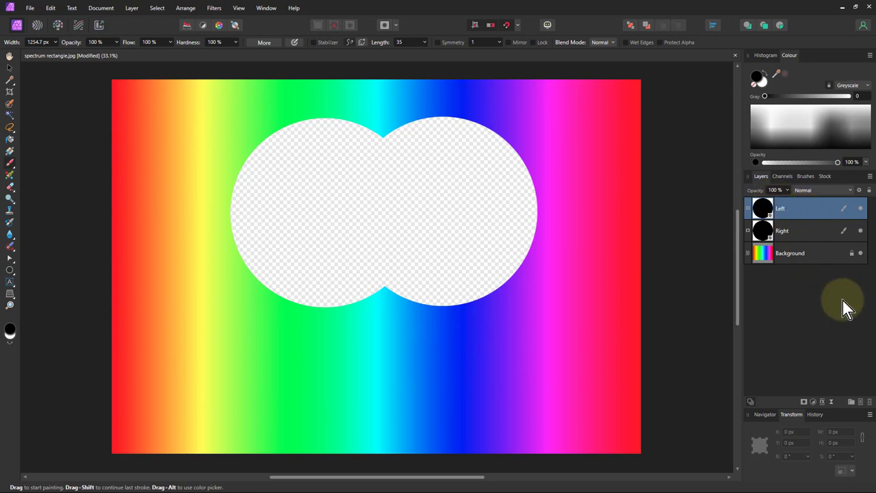
Step: Undo the accidental extra hole and draw an ellipse over the left circular hole
click(640, 243)
key(ctrl+z)
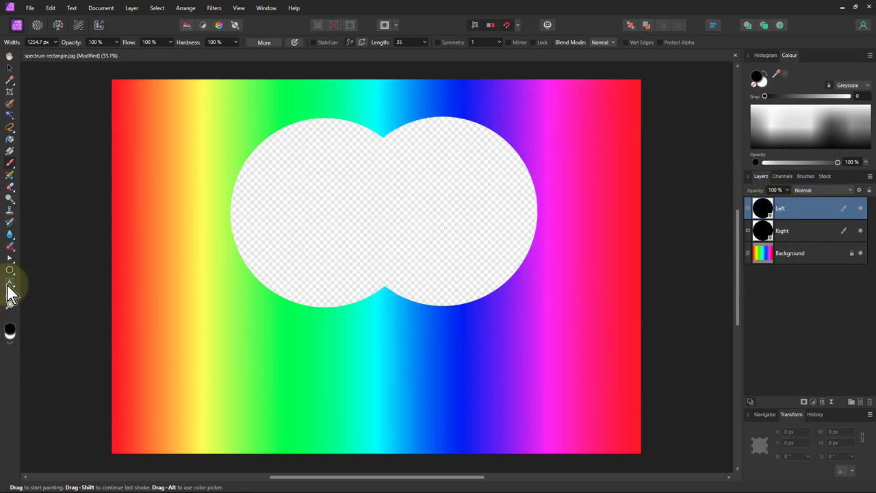
click(11, 270)
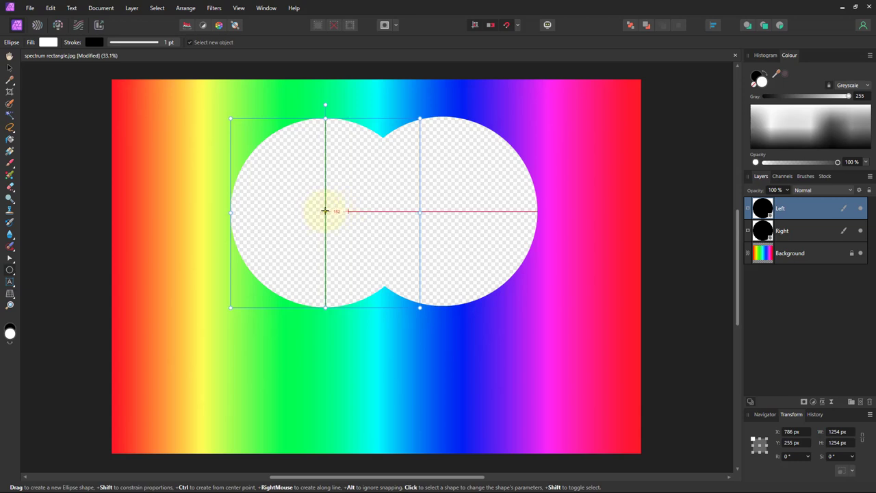
drag(327, 212, 413, 308)
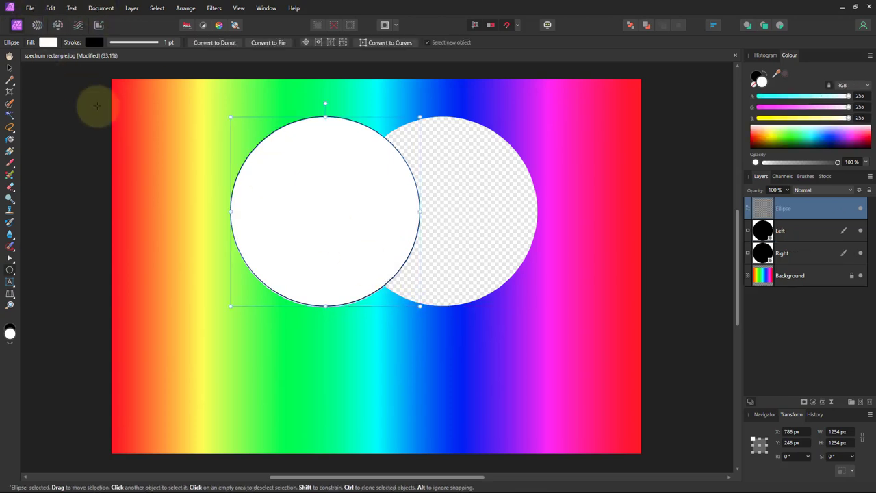
Step: Remove the ellipse's fill and place a copy of the outline over the right hole
click(48, 42)
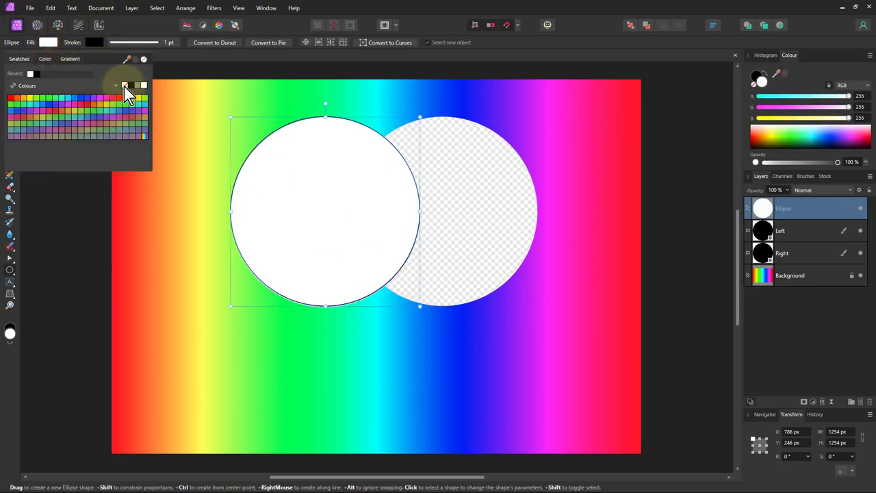
click(125, 86)
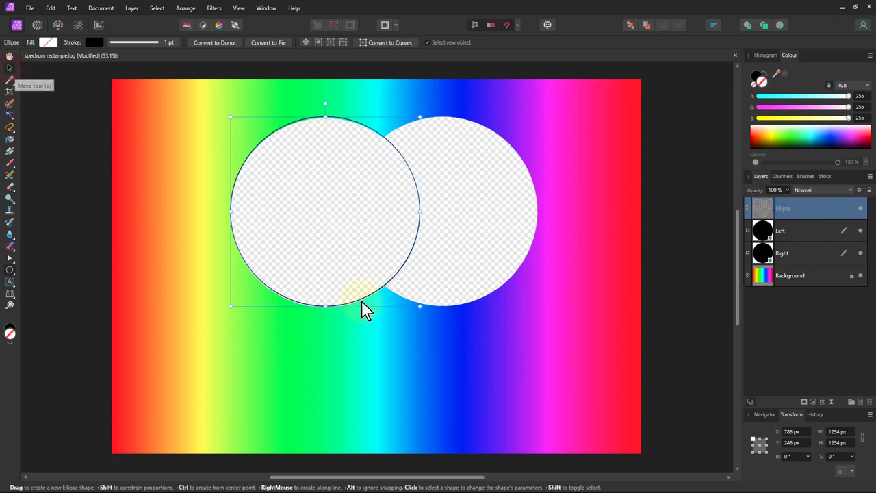
key(v)
drag(382, 306, 483, 303)
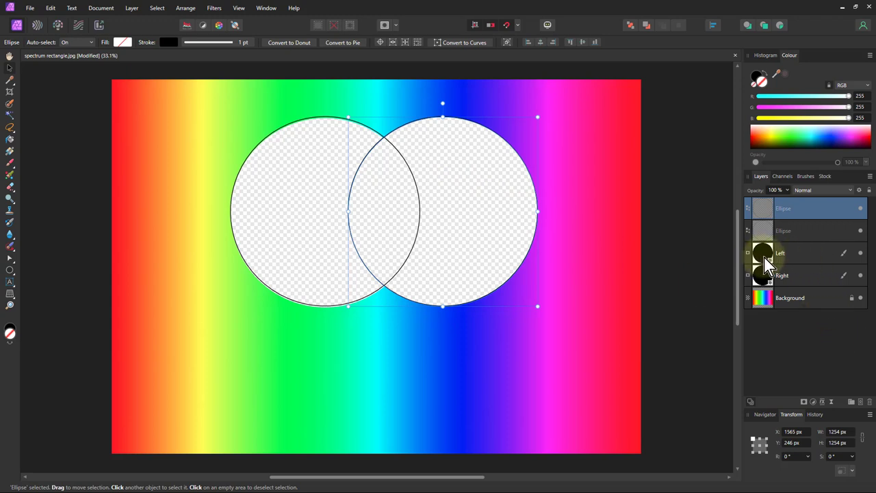
Step: Add a Compound Mask and move it out of the Ellipse layer onto its own layer
click(806, 404)
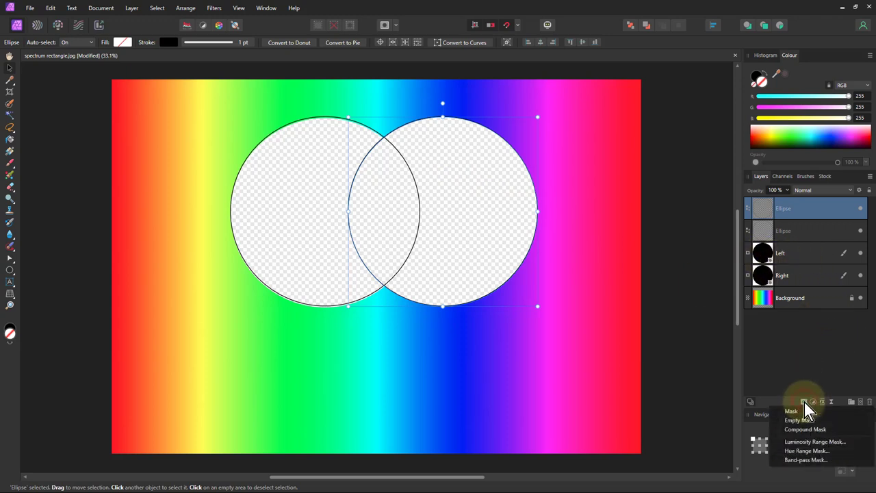
click(805, 429)
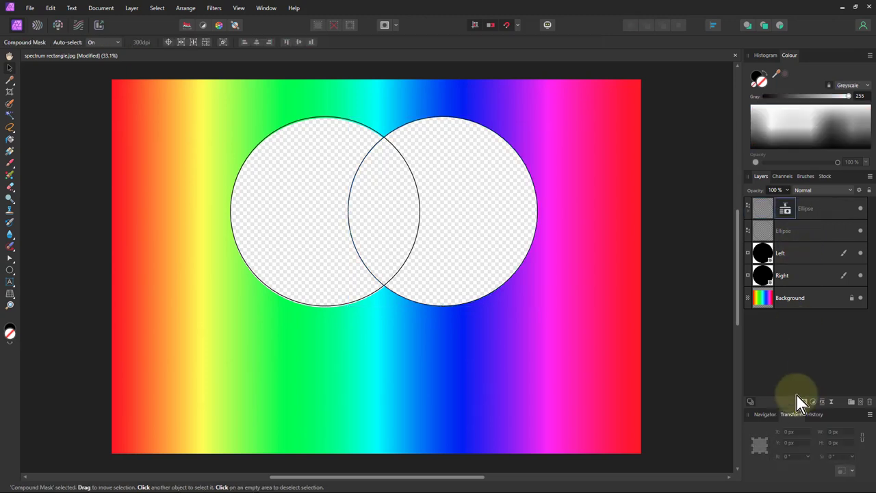
click(748, 207)
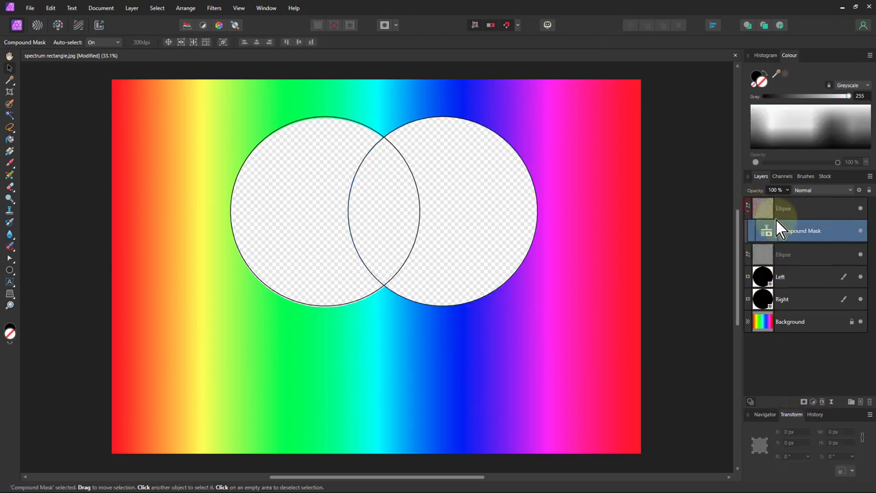
drag(768, 231, 770, 259)
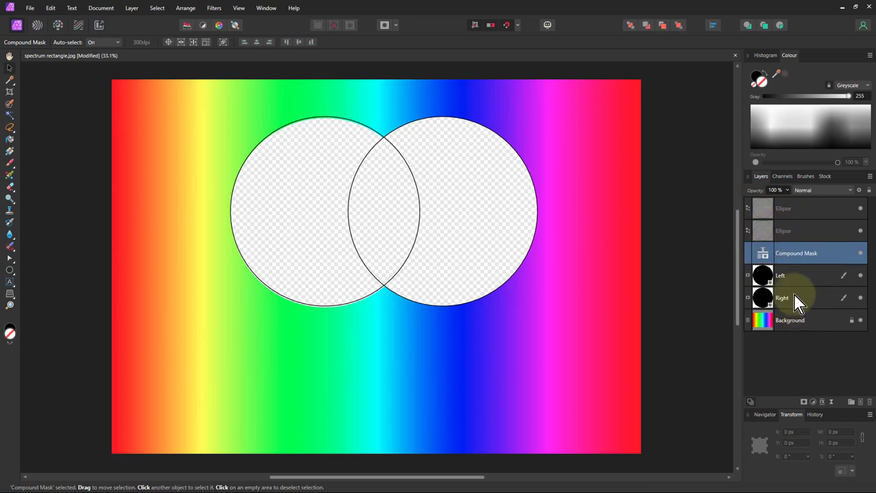
Step: Nest the Left and Right masks inside the Compound Mask and expand it
click(767, 277)
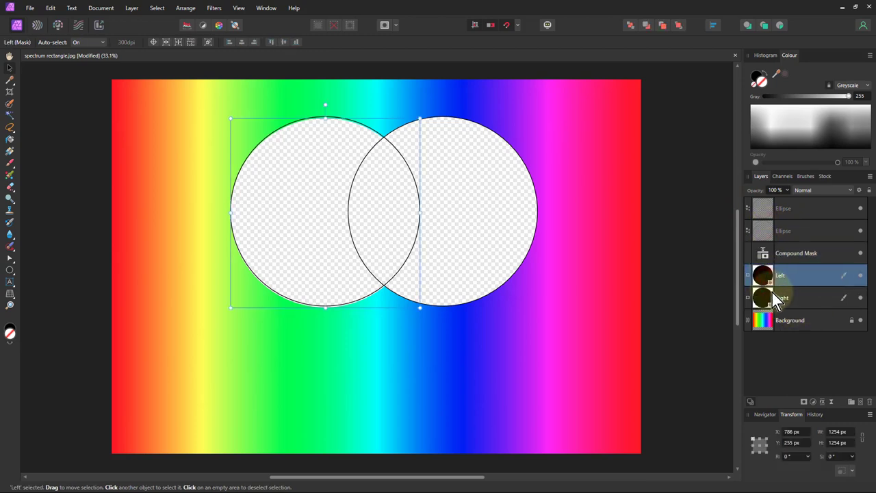
shift+click(786, 298)
mouse_move(767, 273)
mouse_down()
mouse_move(763, 254)
mouse_move(766, 260)
mouse_up()
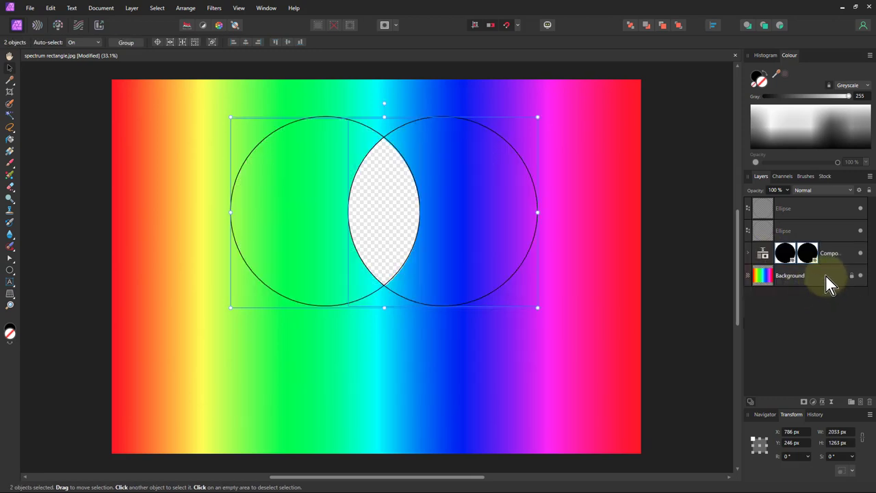
click(747, 254)
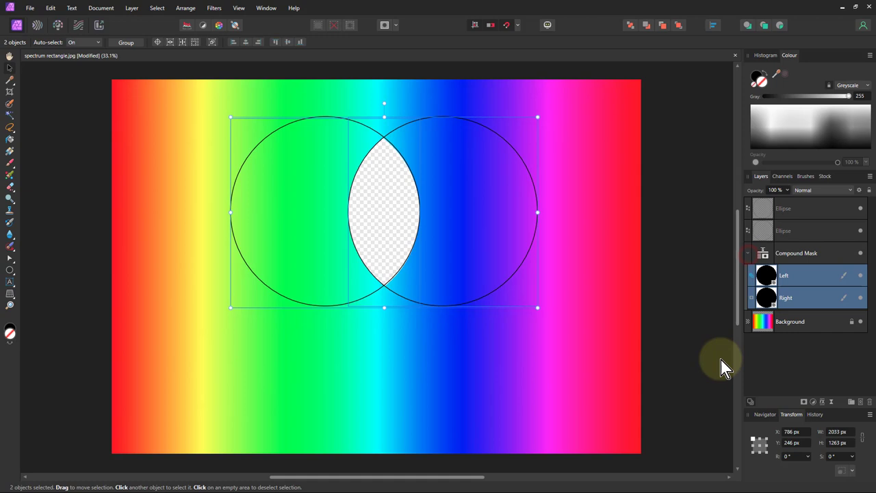
click(753, 278)
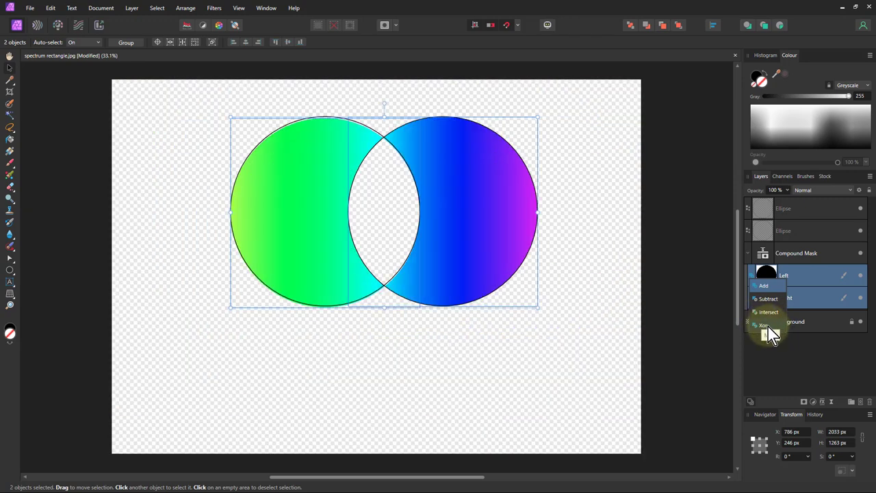
click(792, 308)
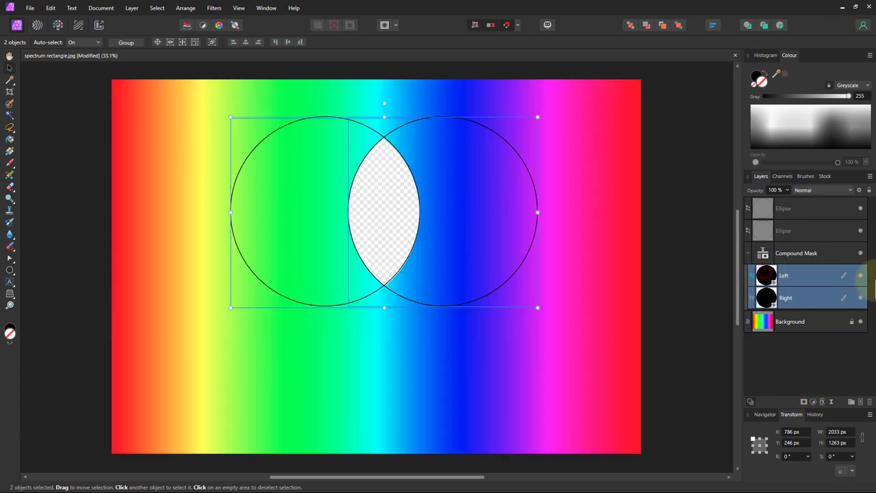
Step: Select only the Left mask and bring up its compound-mask combine modes
click(776, 277)
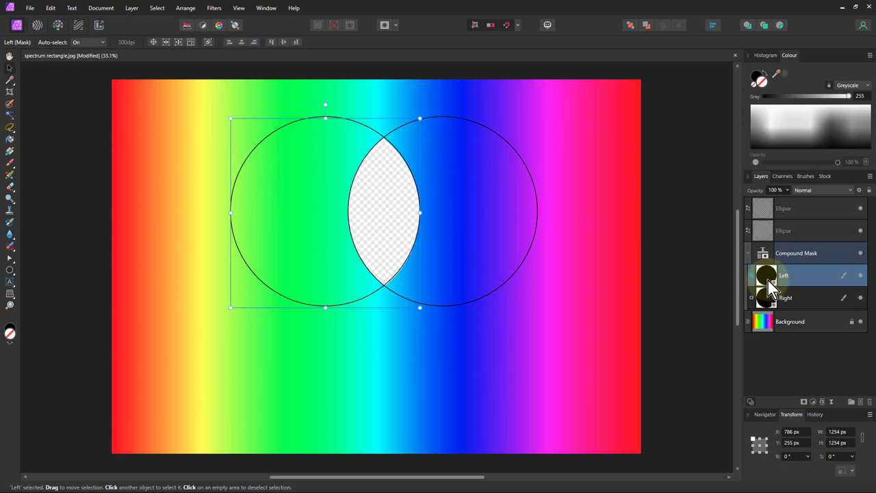
click(768, 281)
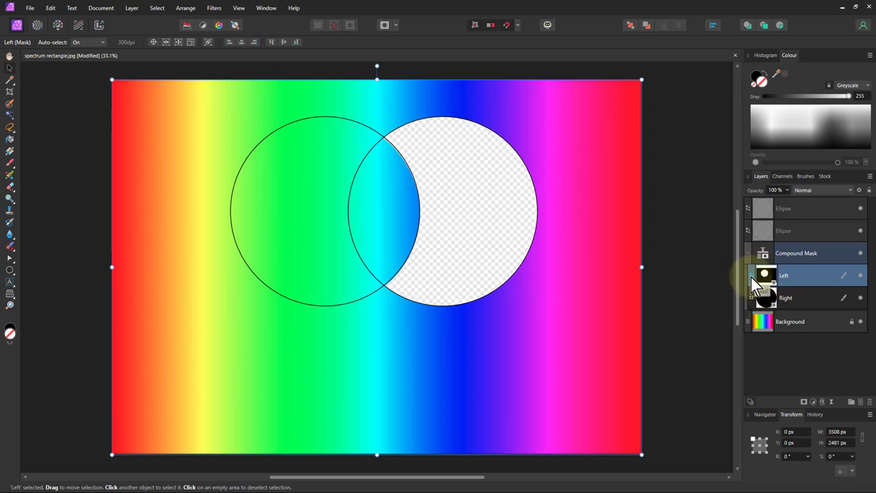
click(752, 278)
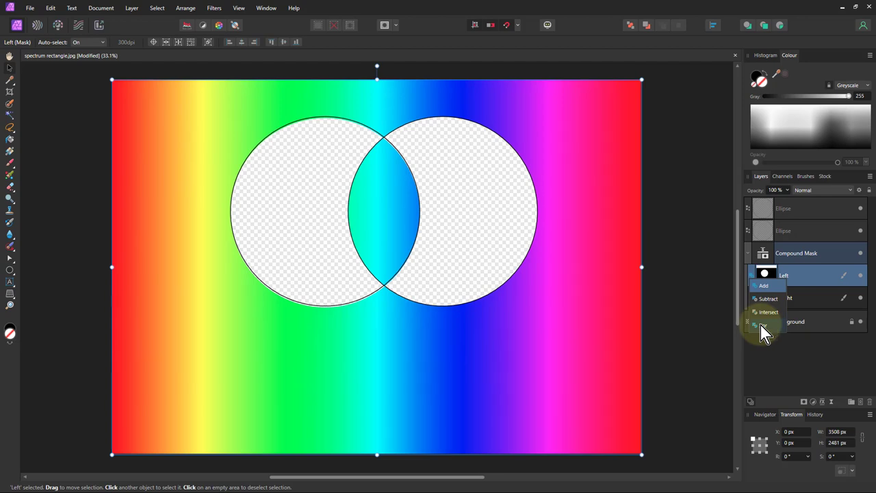
Step: Set the Left mask to Xor, then invert the Right mask with Ctrl+I, leaving its mode unchanged
click(767, 323)
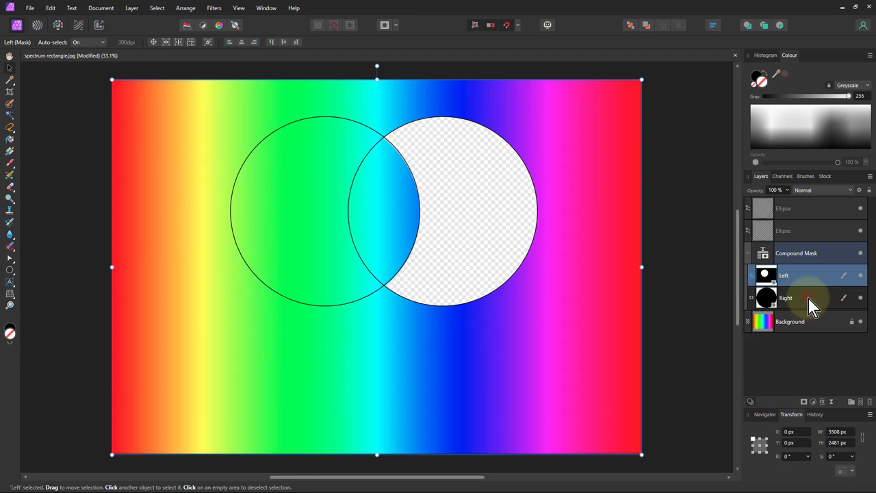
click(765, 298)
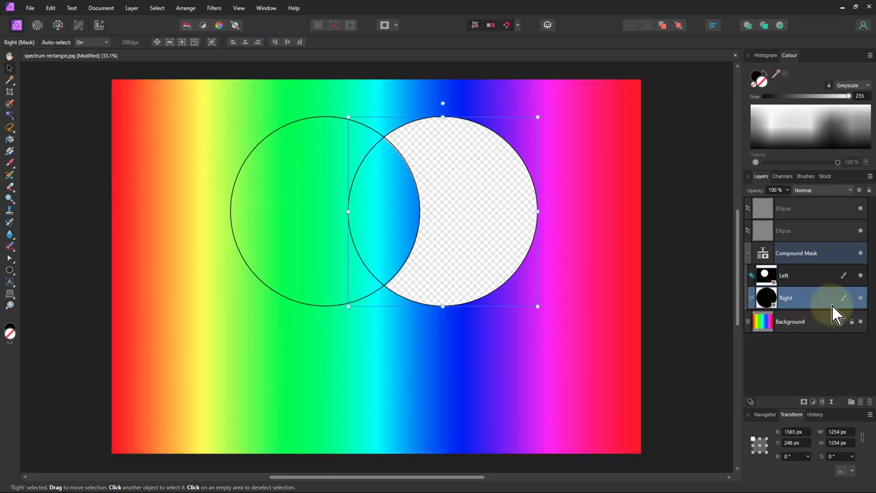
key(ctrl+i)
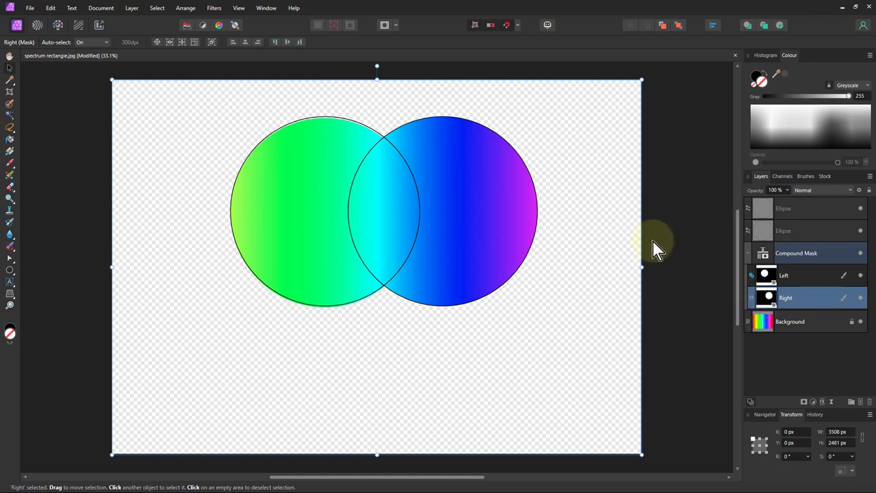
click(751, 277)
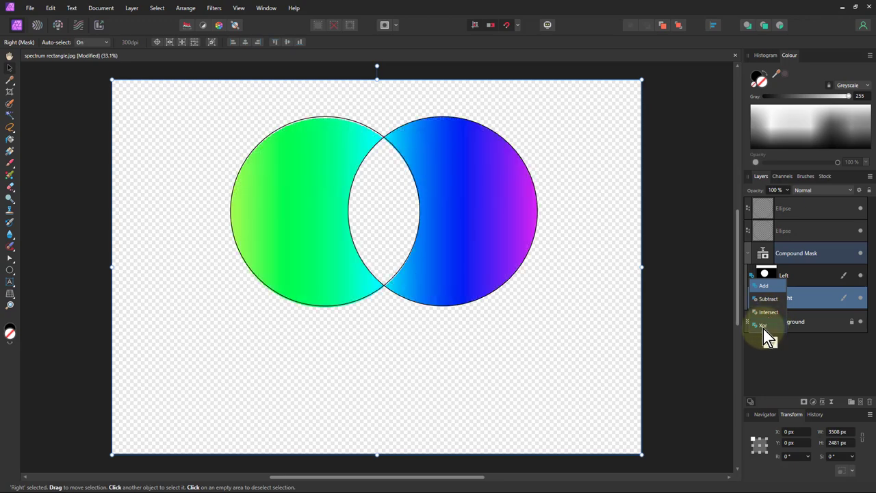
click(768, 368)
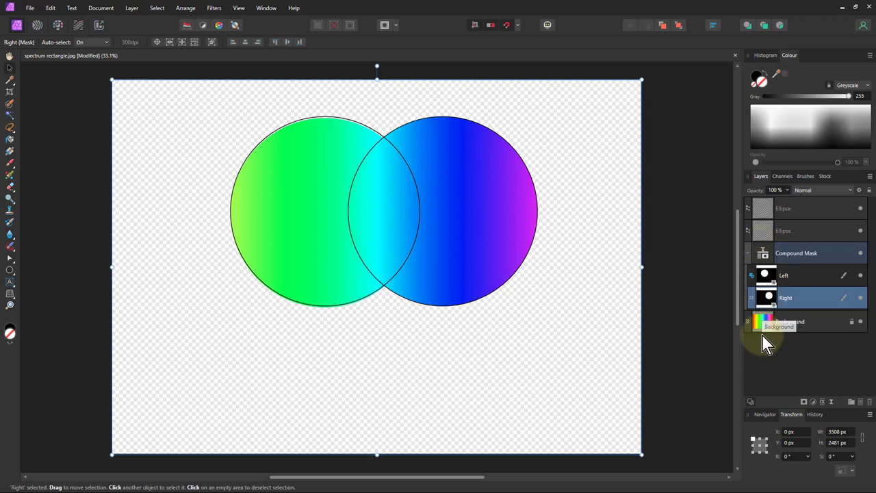
Step: Add a new plain mask and move it into the compound mask between Left and Right
click(805, 402)
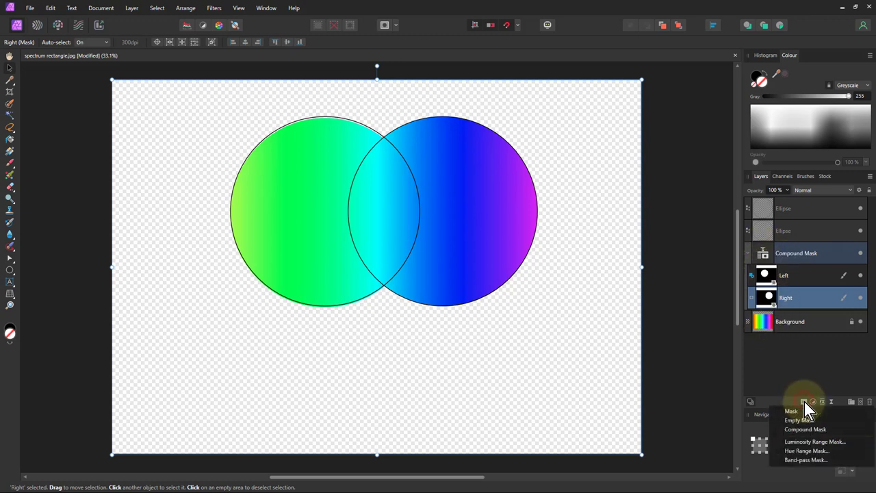
click(791, 411)
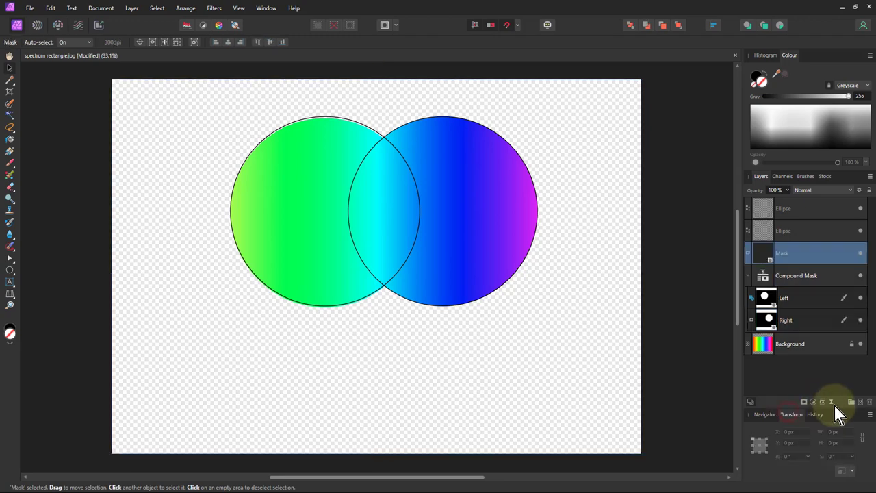
drag(763, 248, 776, 317)
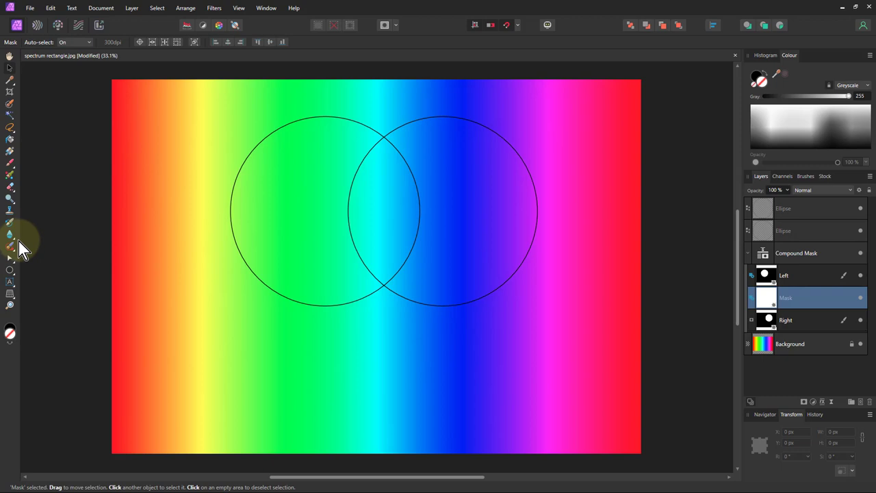
Step: Paint a large black circle on the new mask below the two circles, undoing stray dabs
click(10, 163)
mouse_move(438, 337)
mouse_down()
mouse_move(446, 336)
mouse_move(388, 333)
mouse_up()
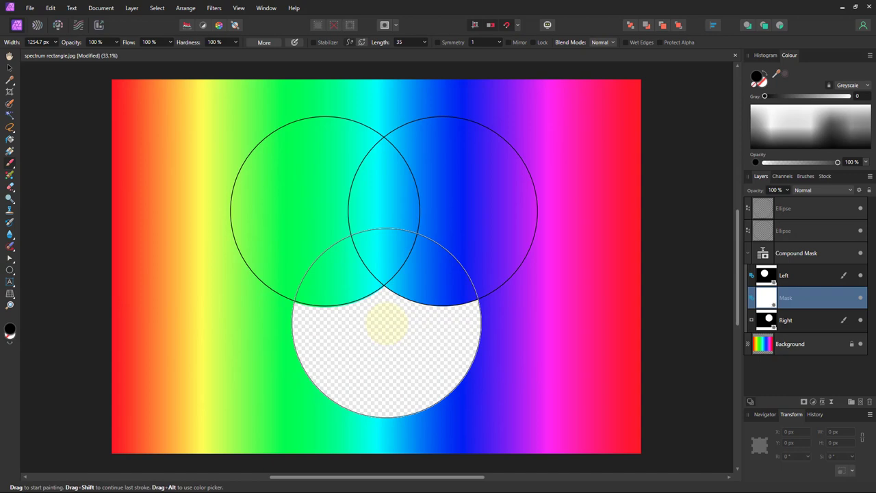
key(ctrl+z)
click(387, 318)
key(ctrl+z)
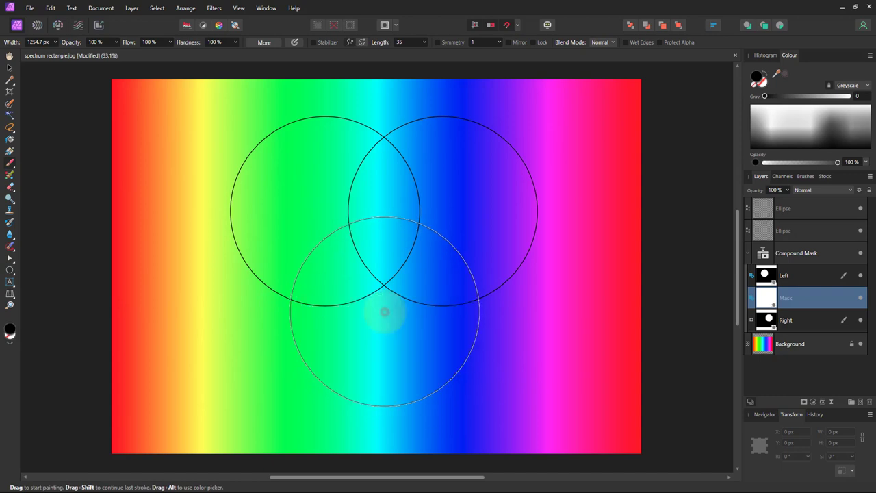
click(383, 311)
click(472, 376)
key(ctrl+z)
click(176, 147)
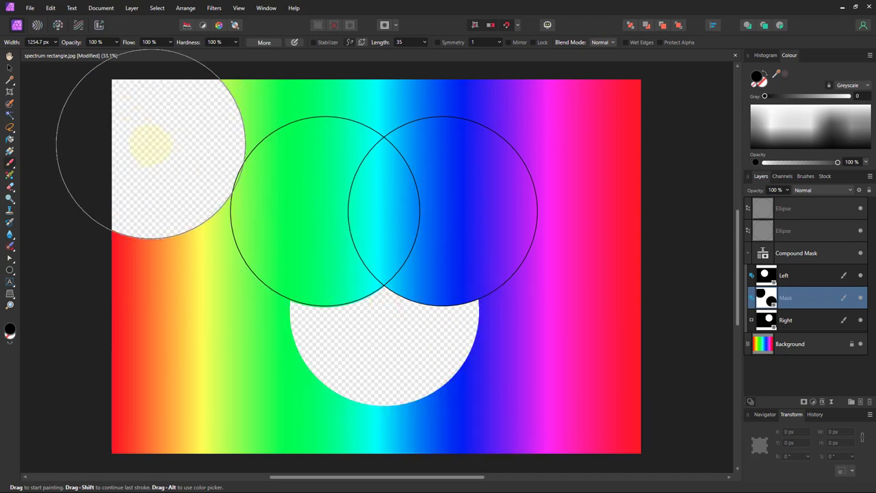
key(ctrl+z)
click(82, 179)
key(ctrl+z)
click(10, 270)
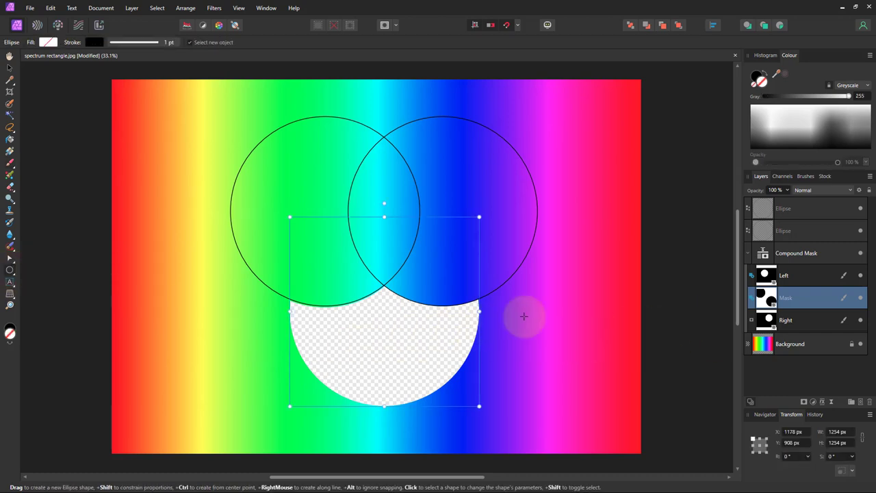
Step: Draw a circle outline over the lower masked circle and align it with the hole
click(762, 231)
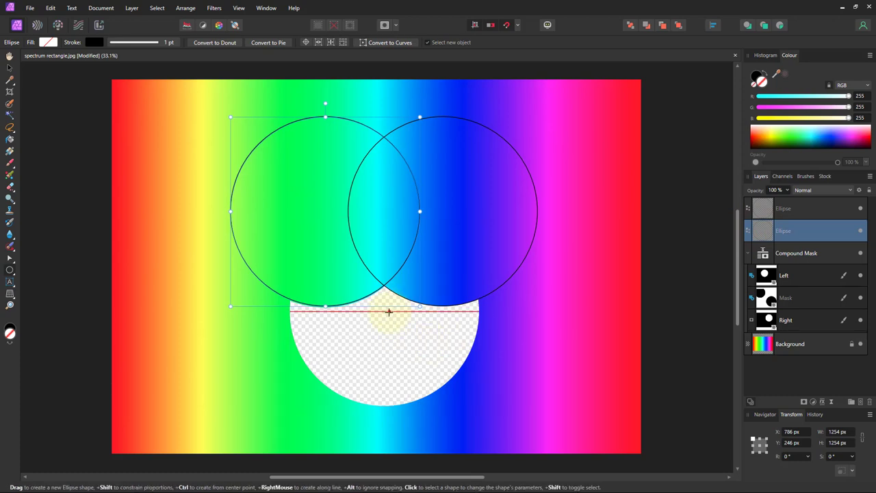
drag(388, 312, 484, 406)
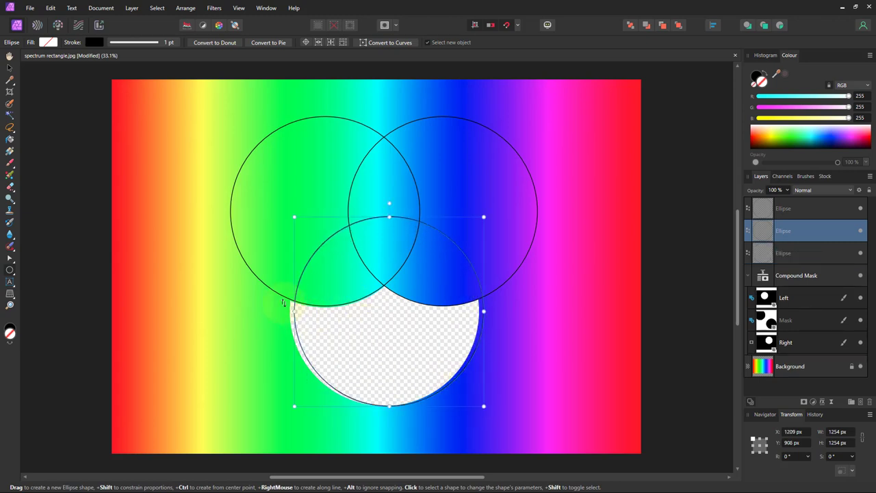
key(v)
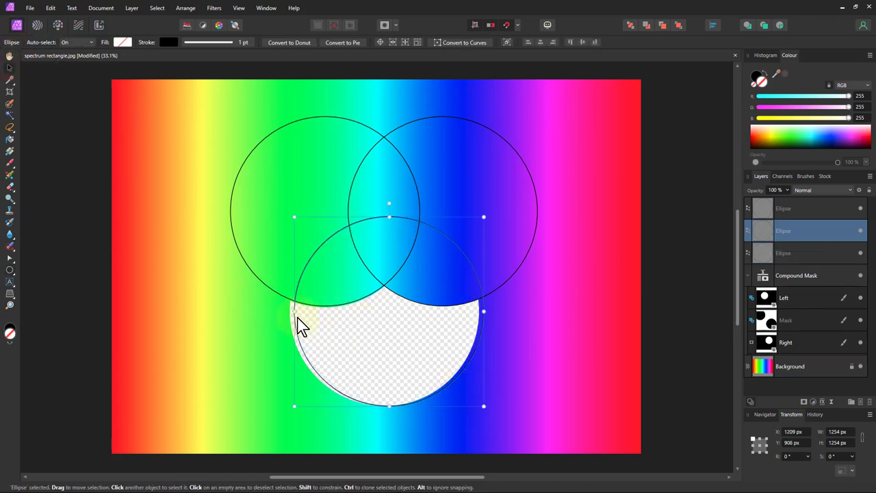
drag(299, 327, 294, 326)
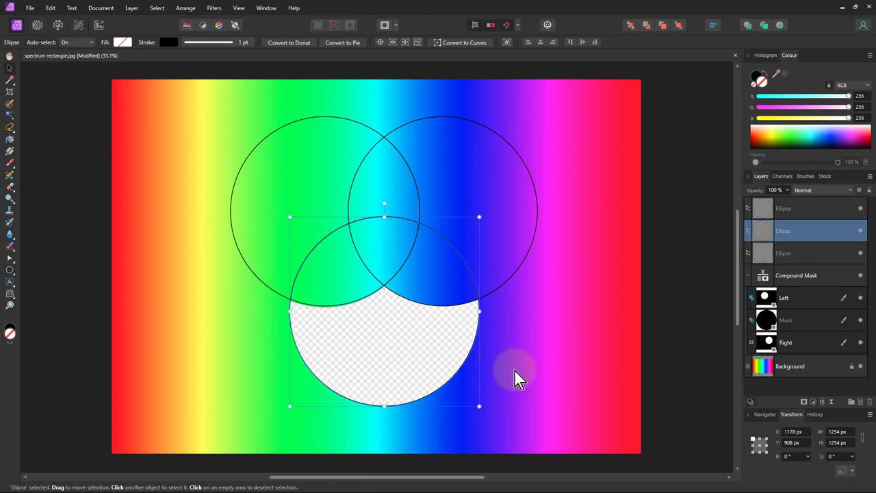
Step: Group the three circle outline layers together with Ctrl+G
click(766, 211)
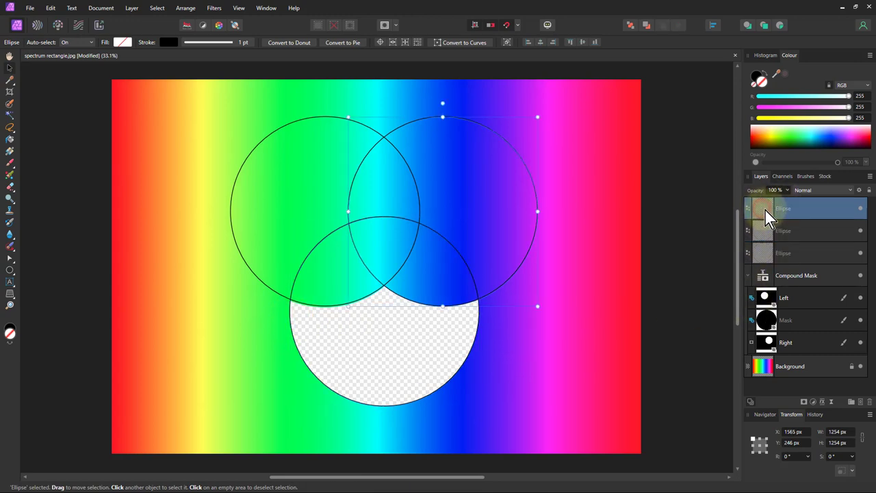
shift+click(765, 251)
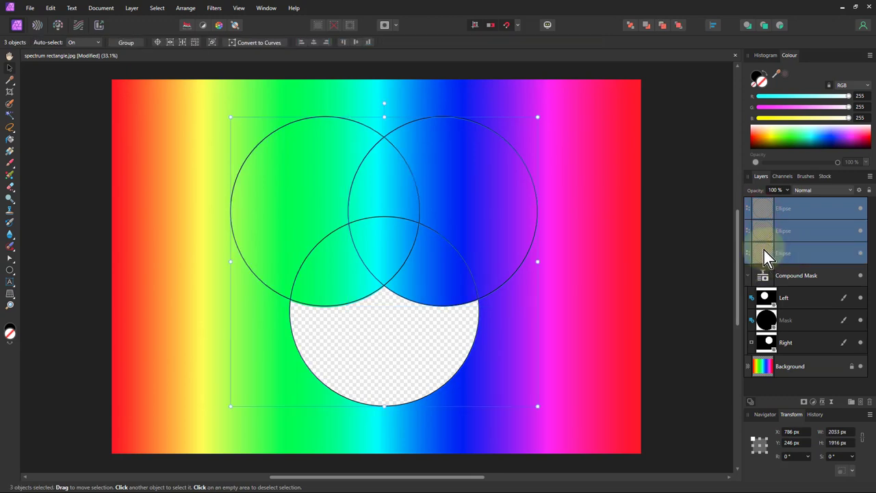
key(ctrl+g)
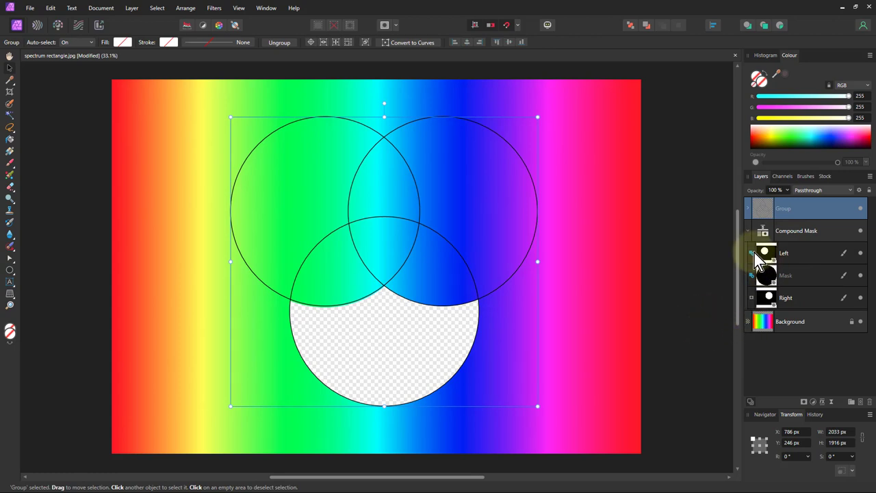
Step: Rename the painted mask 'Middle' and set its compound-mask combine mode from the popup
click(806, 282)
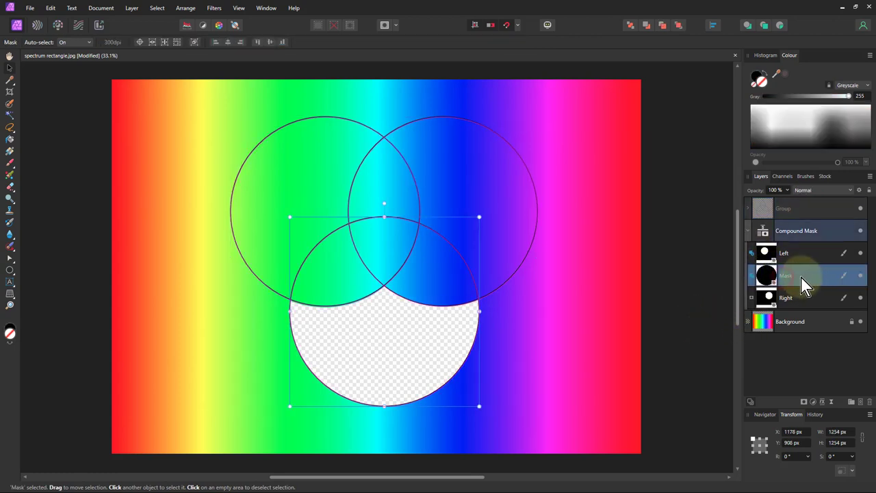
double_click(800, 277)
text(M)
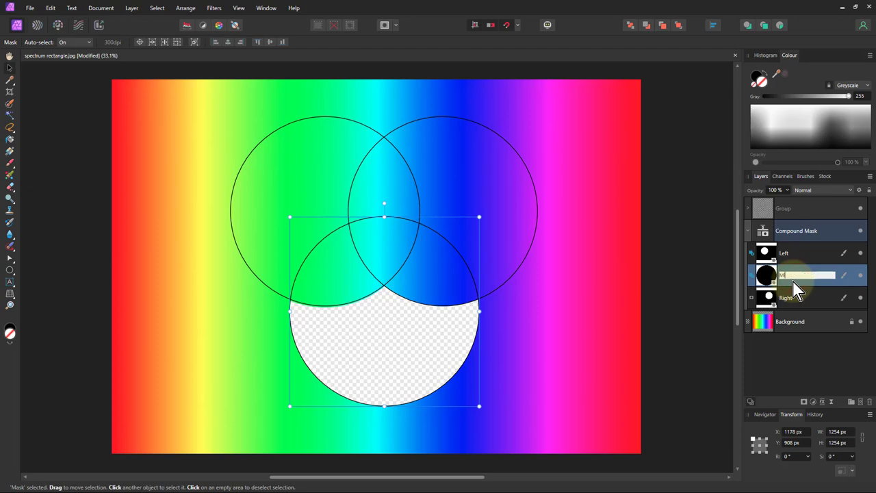
text(iddle)
key(Return)
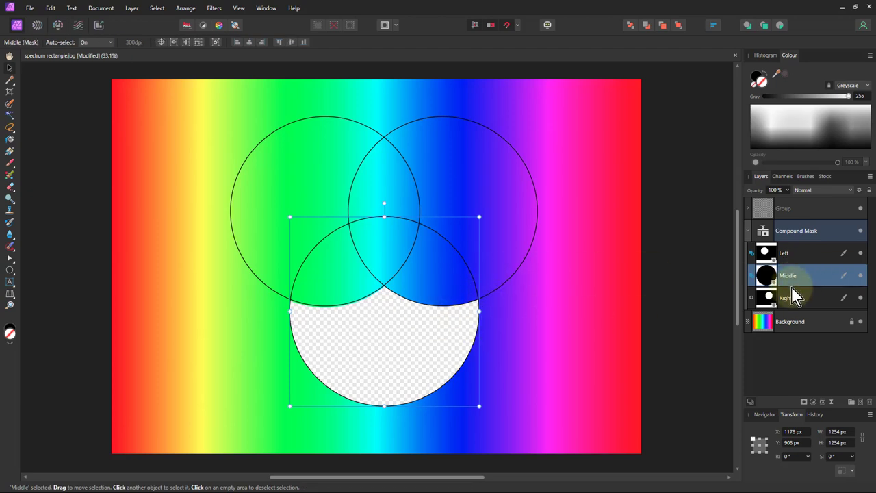
click(753, 276)
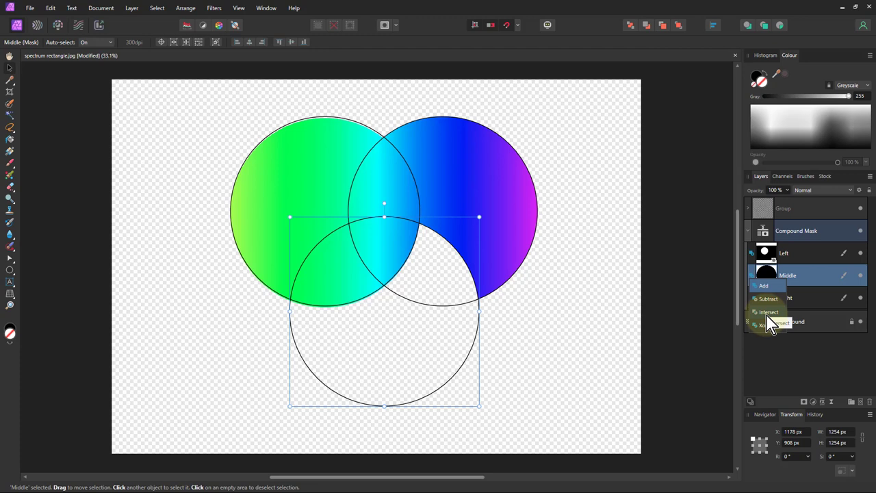
click(767, 316)
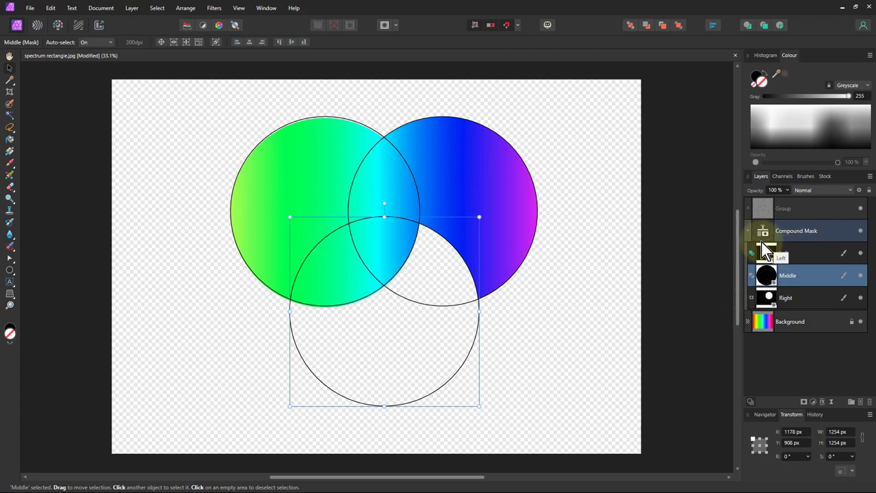
Step: Set the Middle mask's combine mode to Intersect, briefly previewing Subtract
click(751, 278)
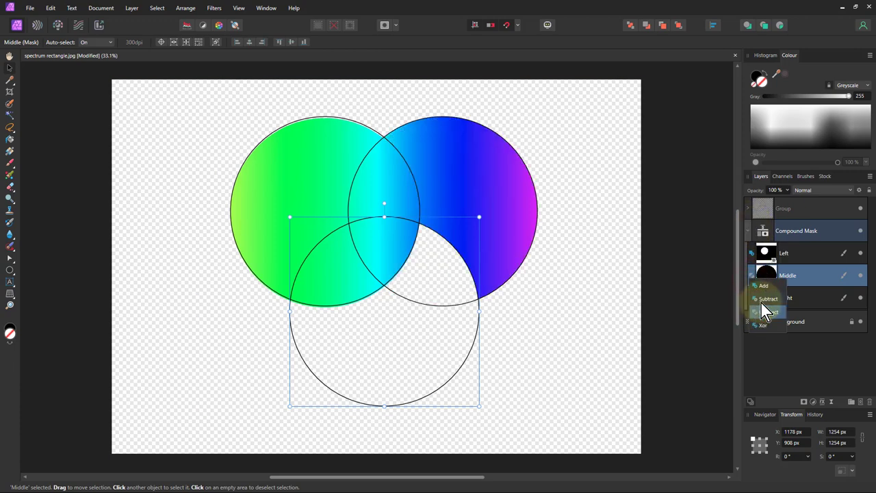
click(762, 306)
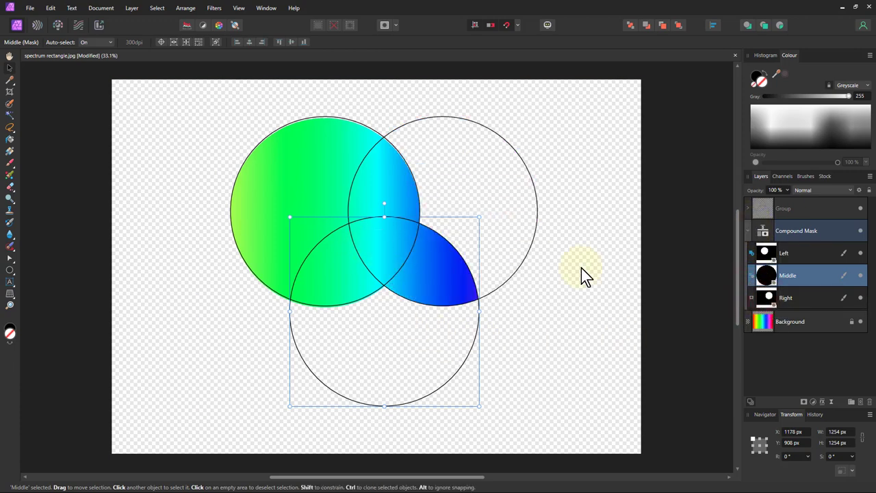
click(752, 276)
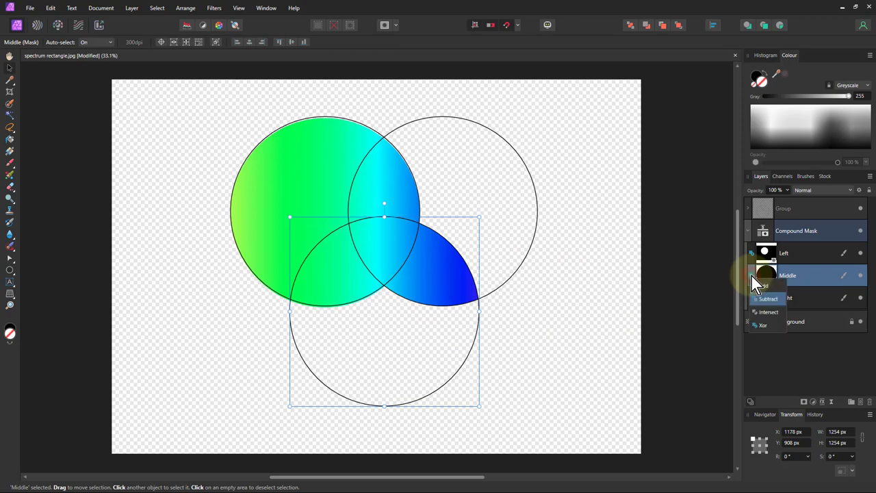
click(768, 299)
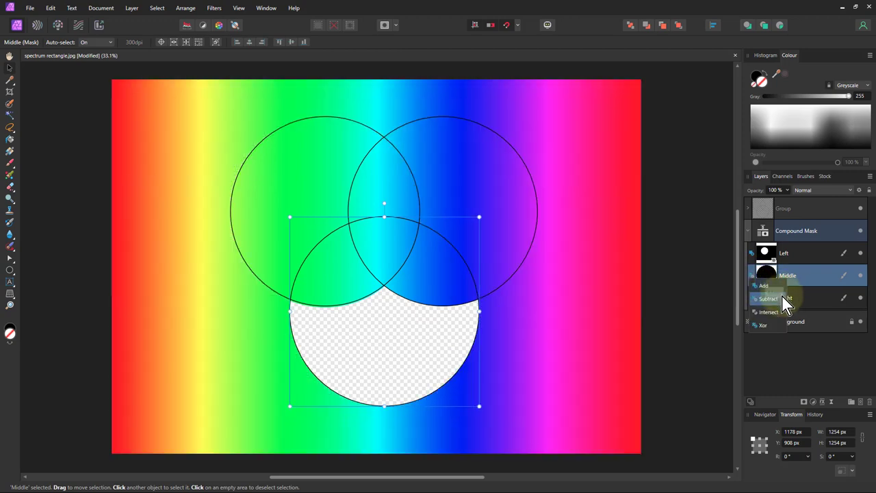
click(782, 300)
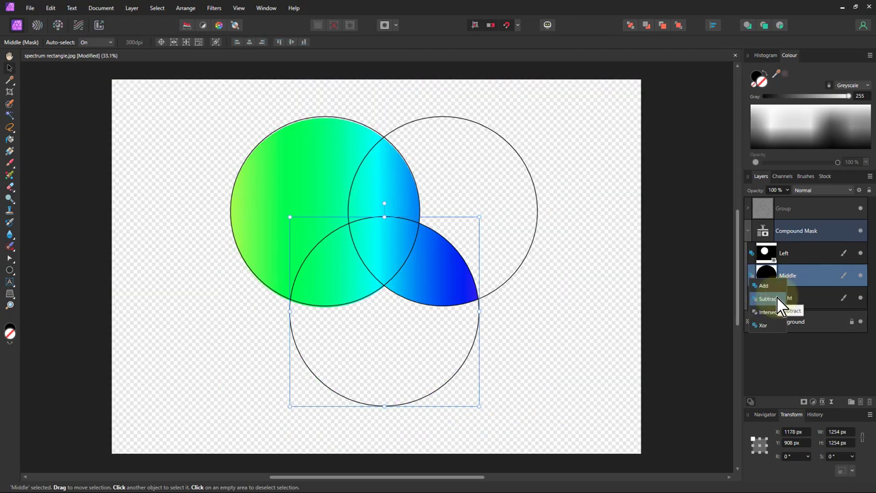